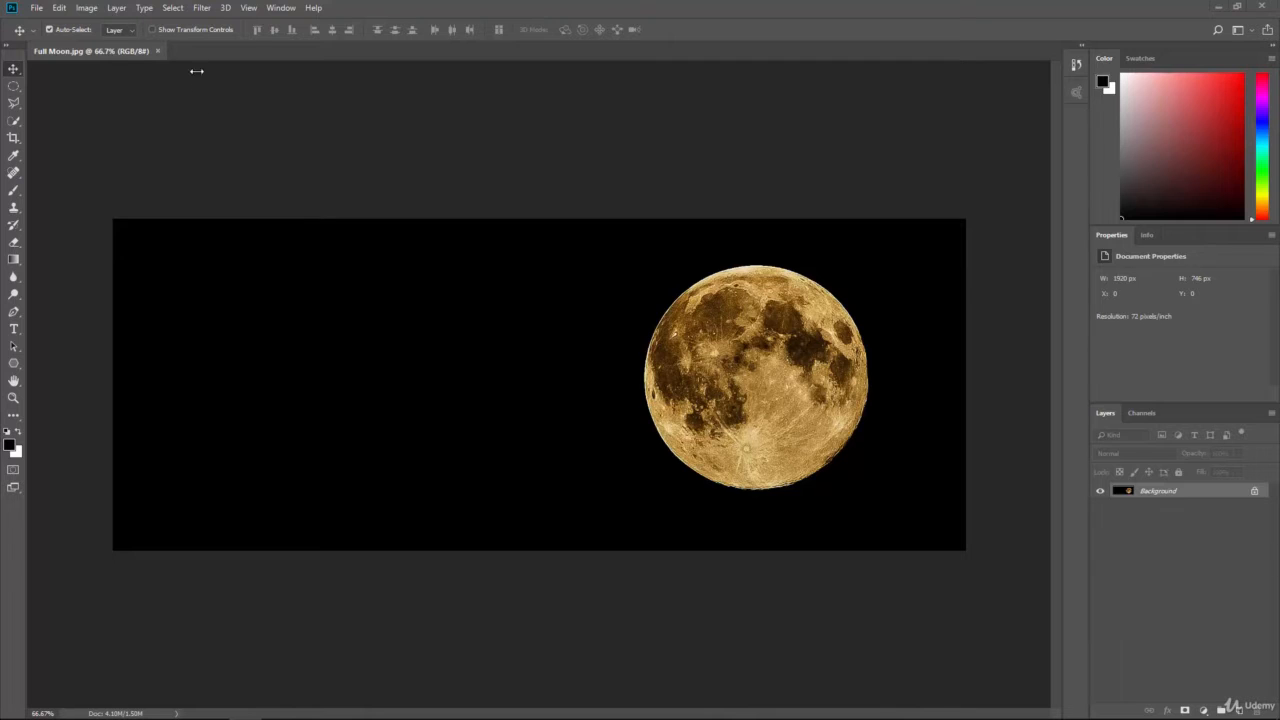
pyautogui.click(173, 8)
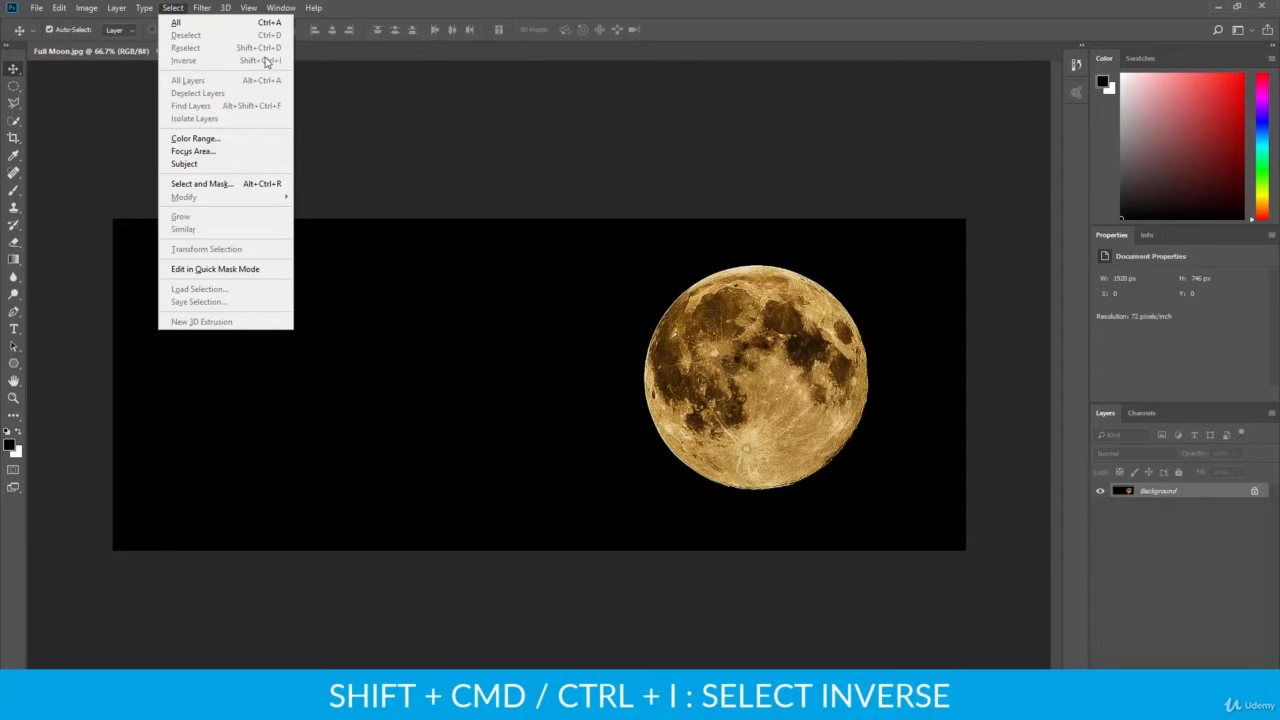
pyautogui.click(376, 5)
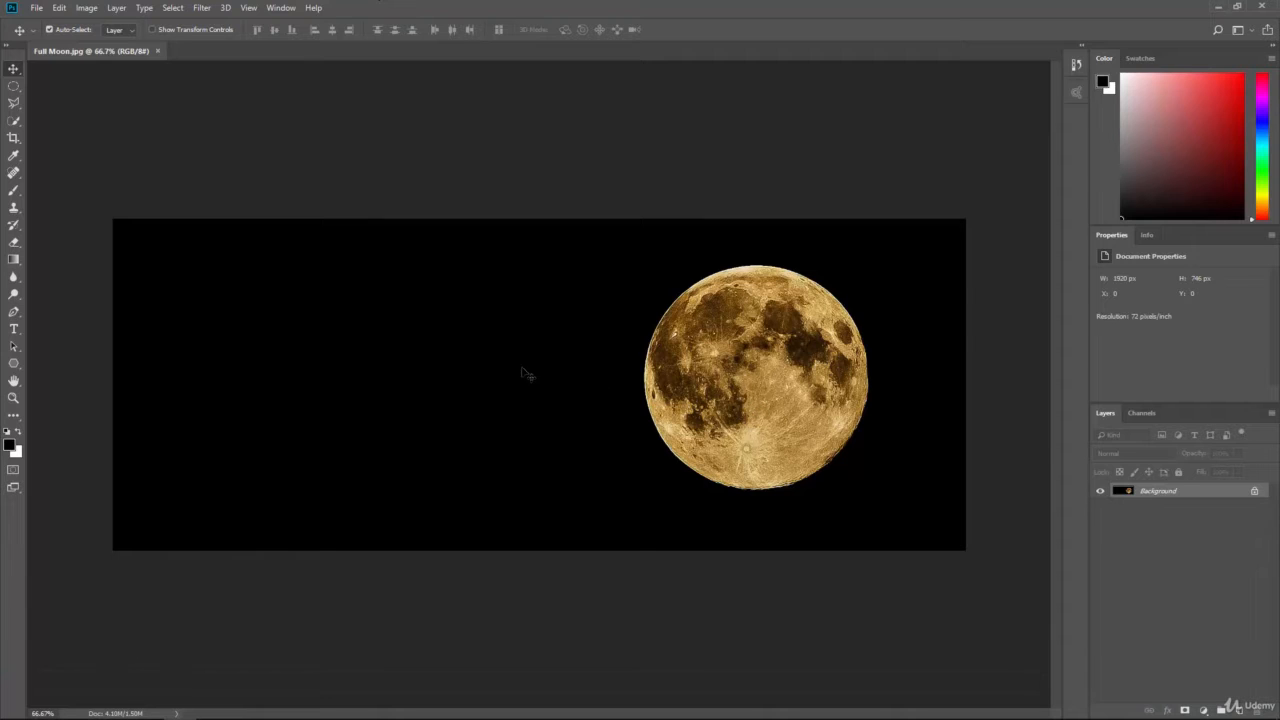
# Step: Try to outline the moon with an Elliptical Marquee selection, and clear the selection
pyautogui.click(14, 86)
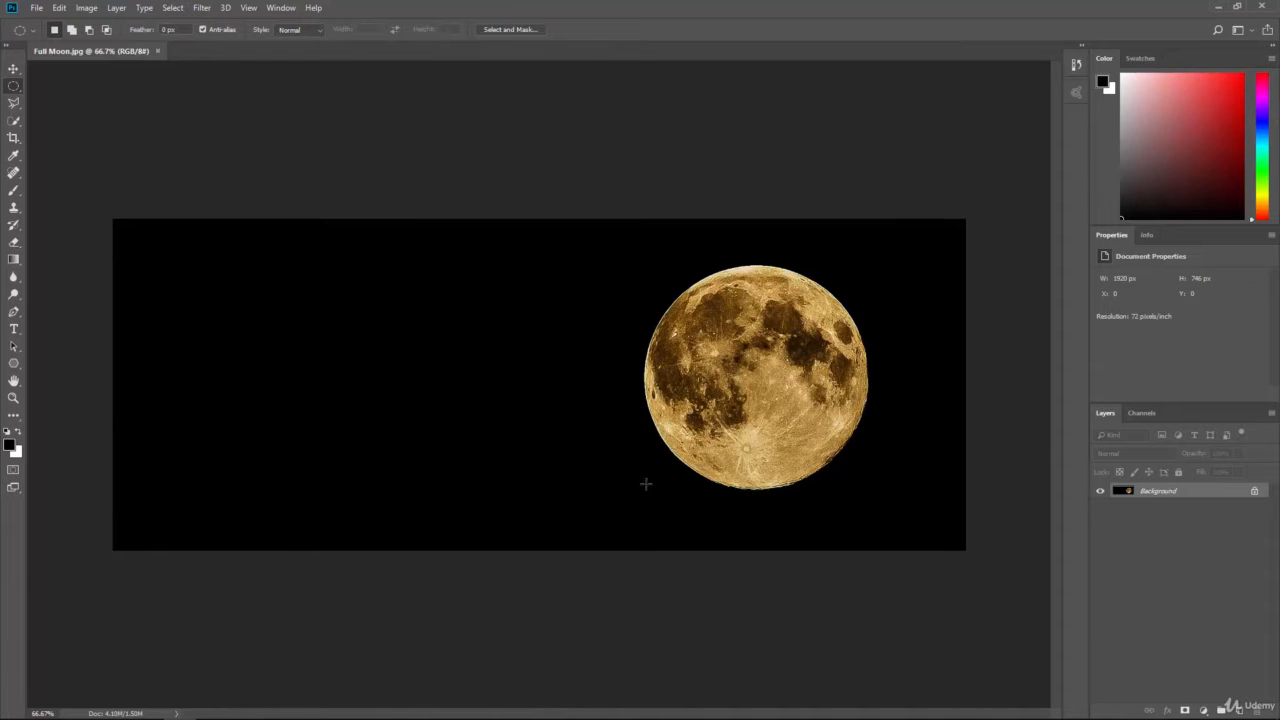
pyautogui.moveTo(645, 484); pyautogui.dragTo(867, 270)
pyautogui.click(766, 373)
pyautogui.moveTo(760, 377); pyautogui.dragTo(872, 511)
pyautogui.hotkey('ctrl', 'd')
# Step: Select the black background around the moon with the Magic Wand tool
pyautogui.click(14, 121)
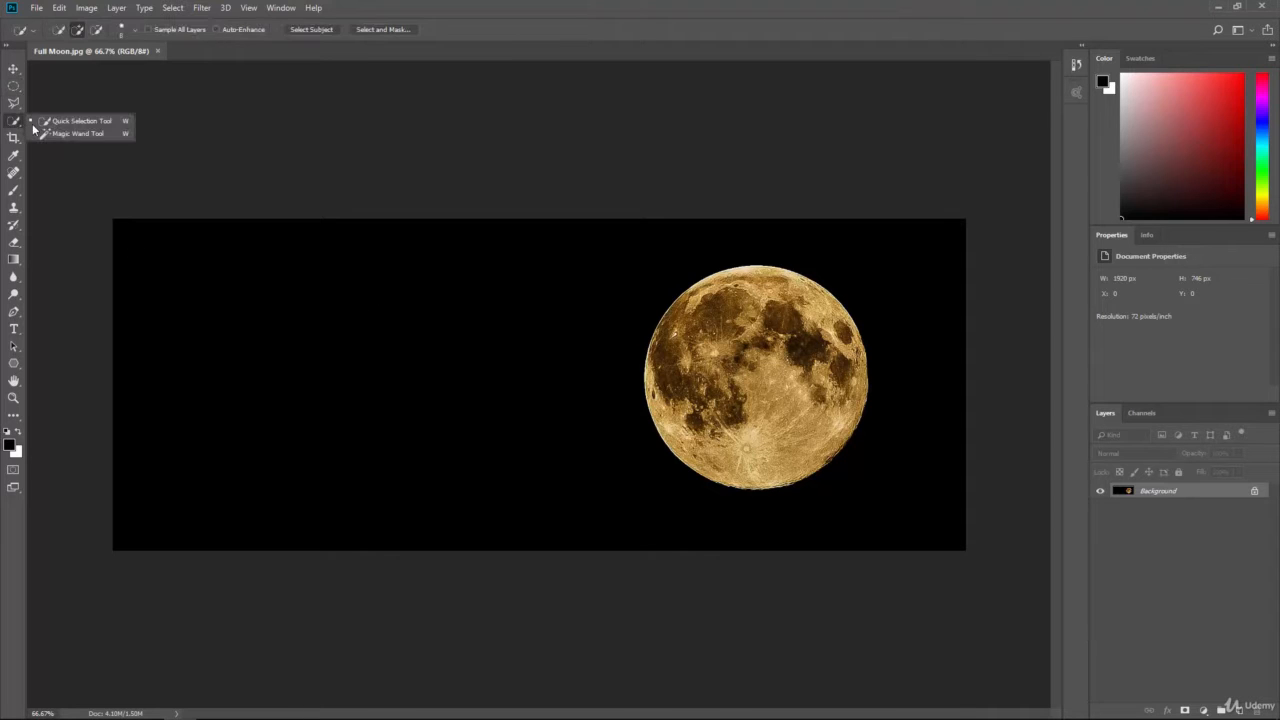
pyautogui.click(44, 134)
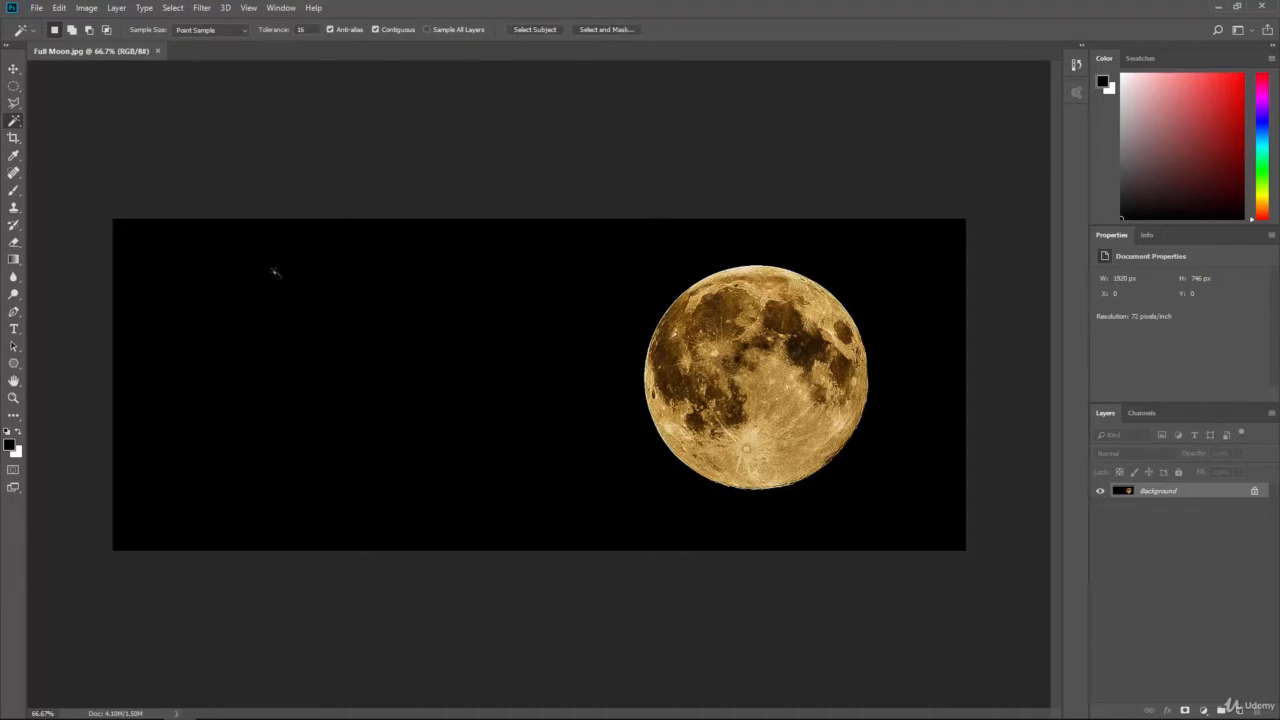
pyautogui.click(387, 334)
# Step: Convert the locked Background into a regular layer named Layer 0, and test deleting the selected black area before restoring it
pyautogui.doubleClick(1140, 491)
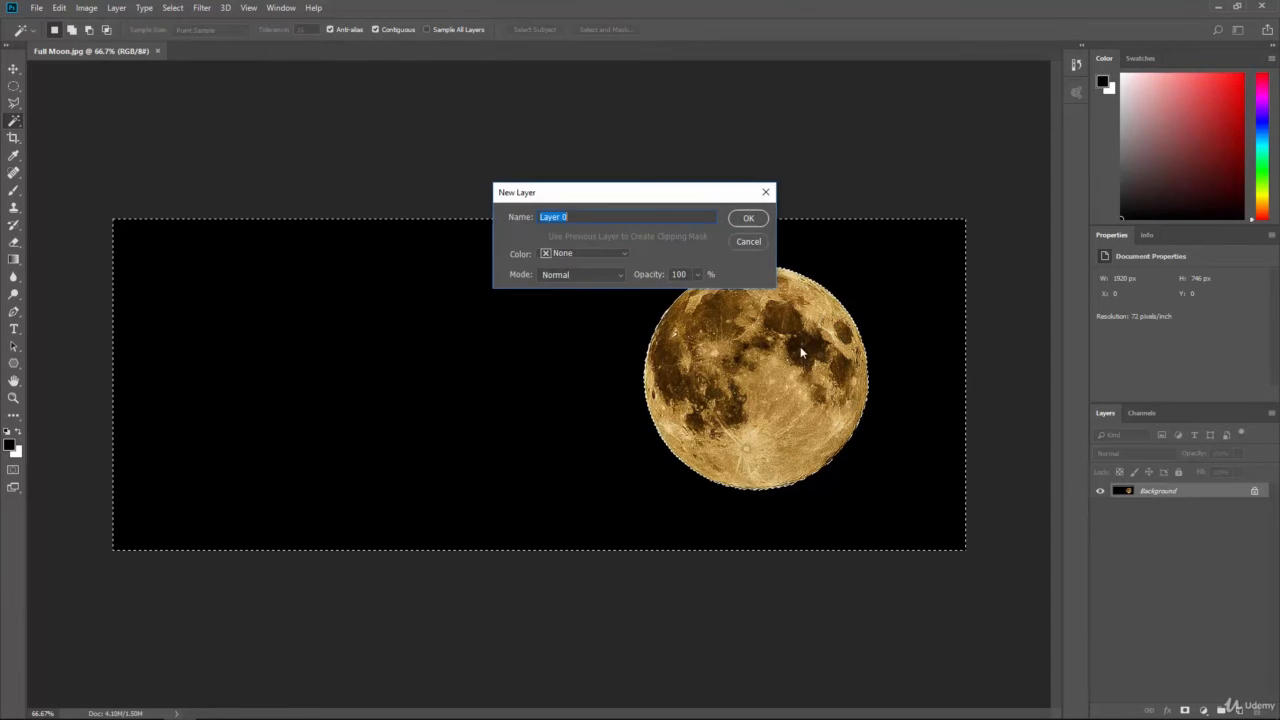
pyautogui.click(746, 218)
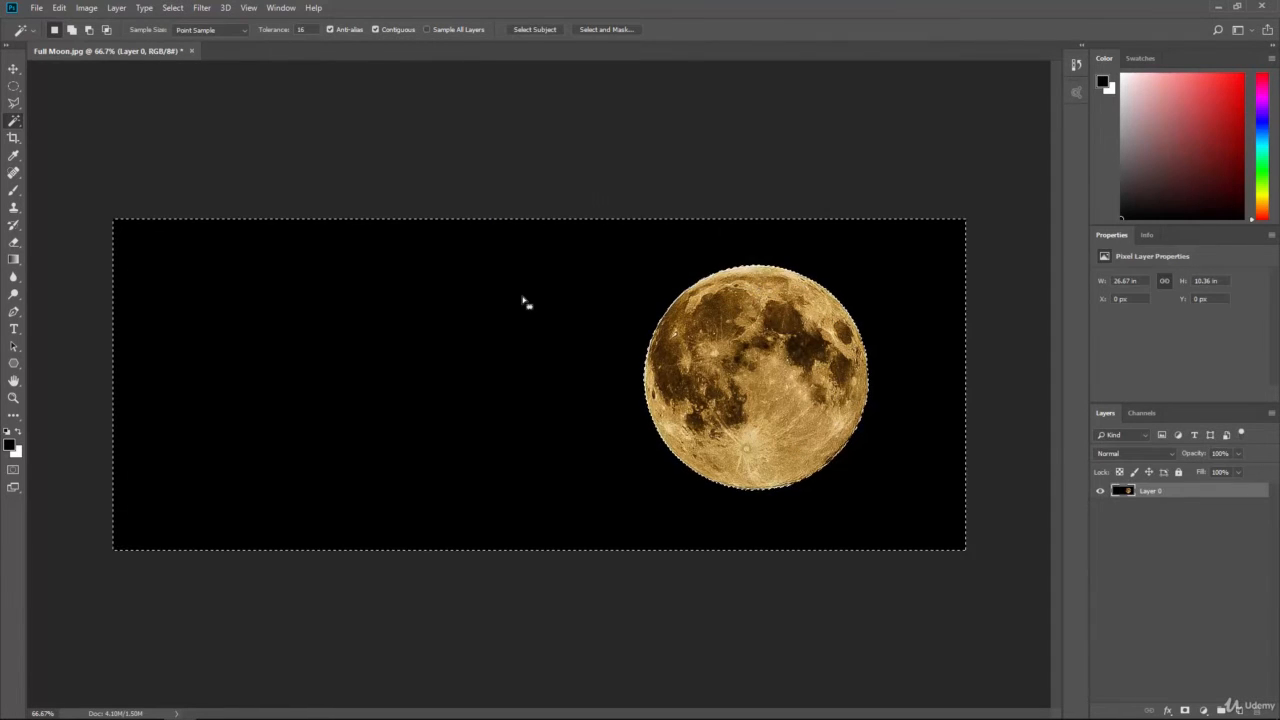
pyautogui.press('Delete')
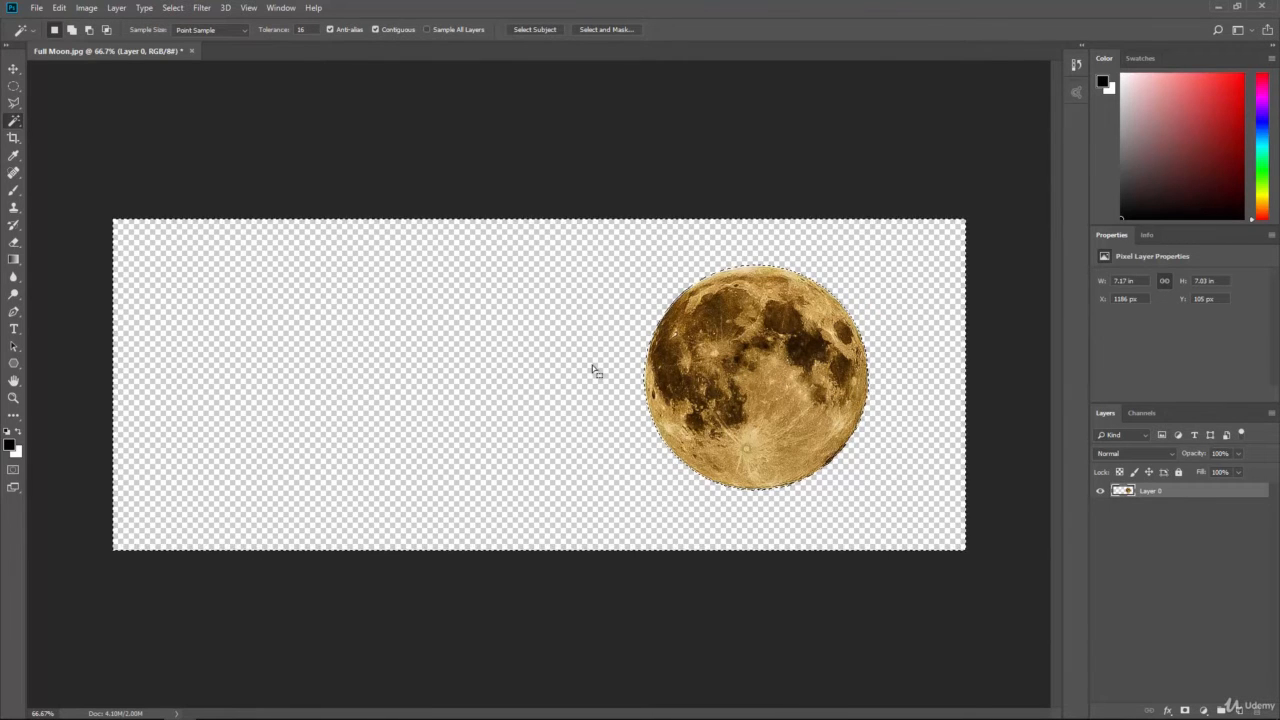
pyautogui.hotkey('alt', 'BackSpace')
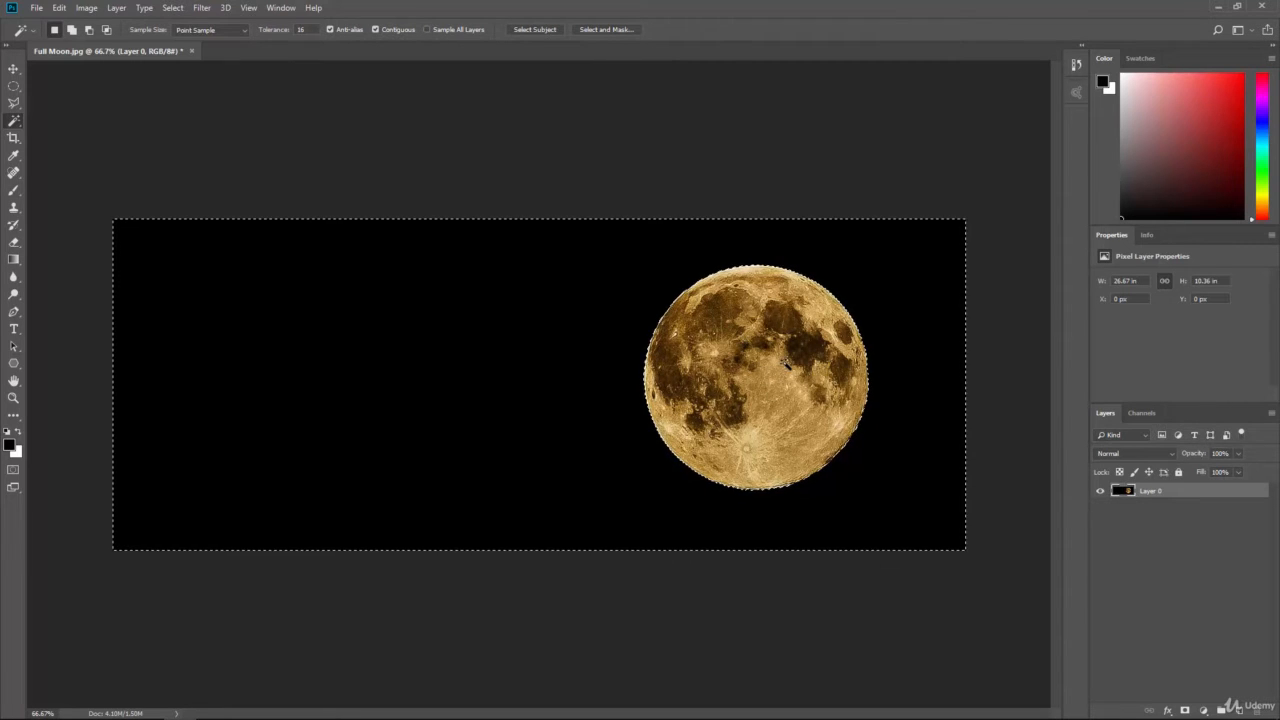
# Step: Invert the selection so it covers the moon, and test deleting the moon before undoing the deletion
pyautogui.click(174, 10)
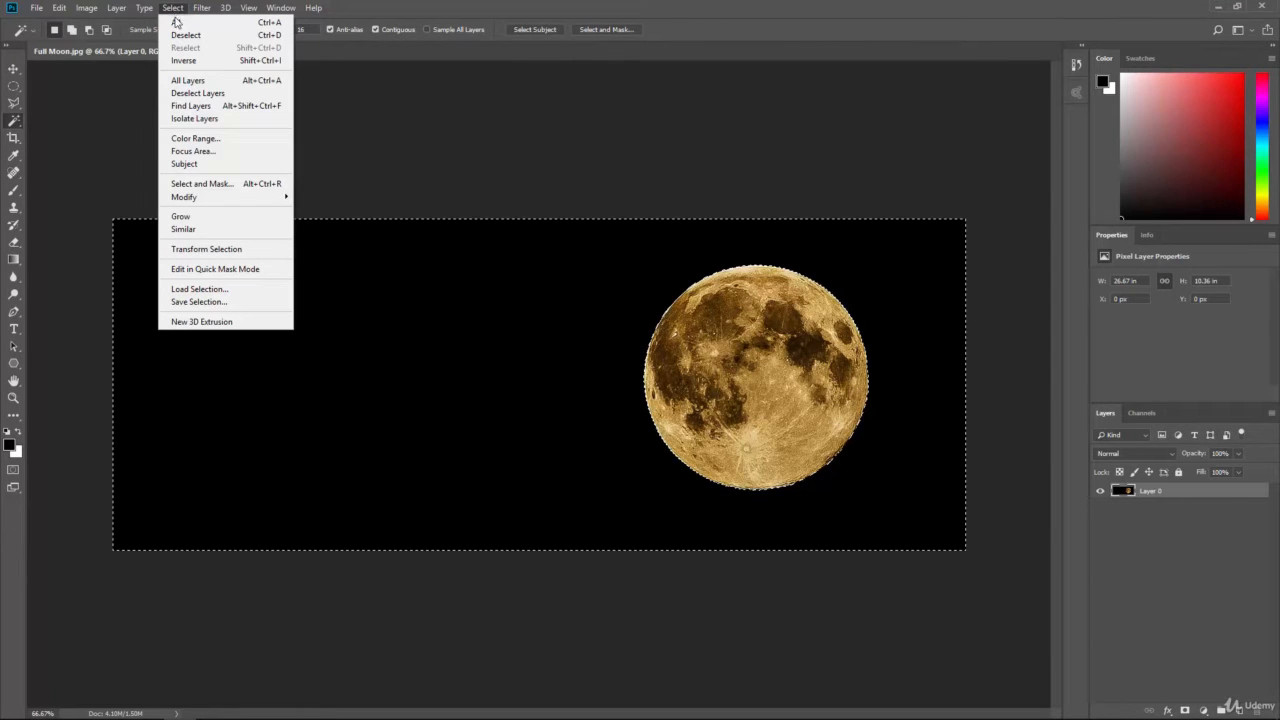
pyautogui.click(222, 62)
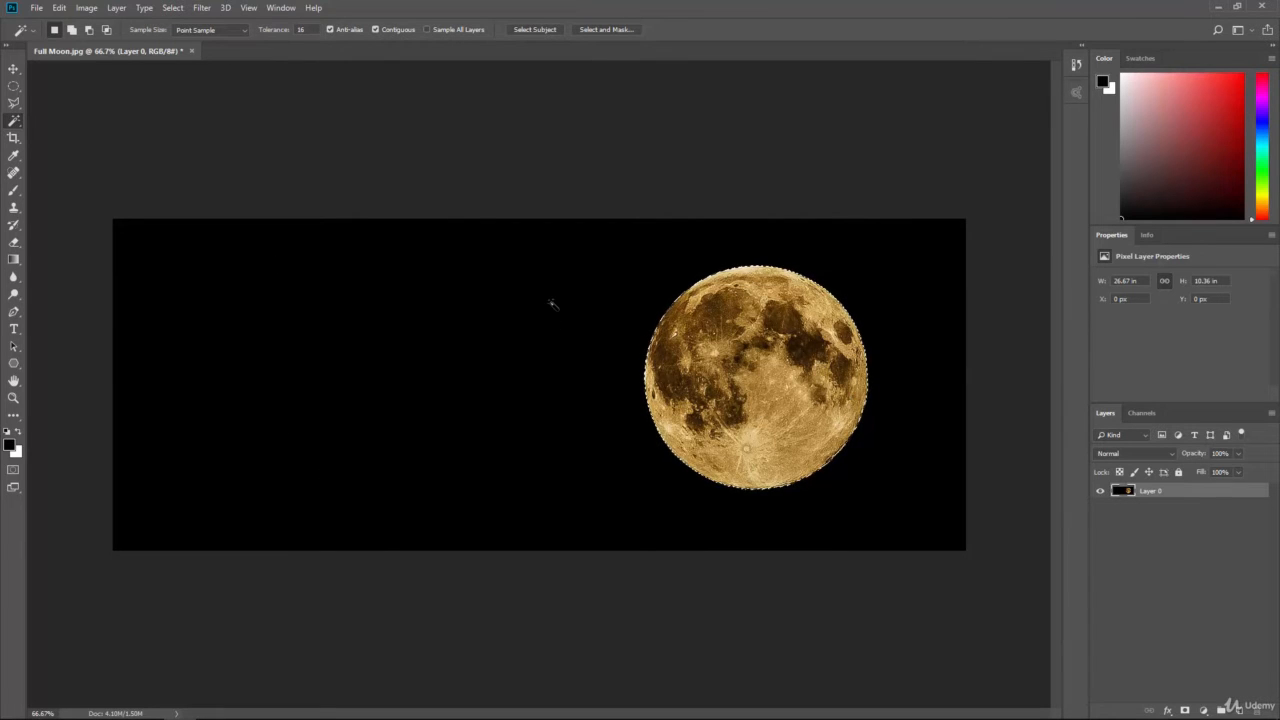
pyautogui.press('Delete')
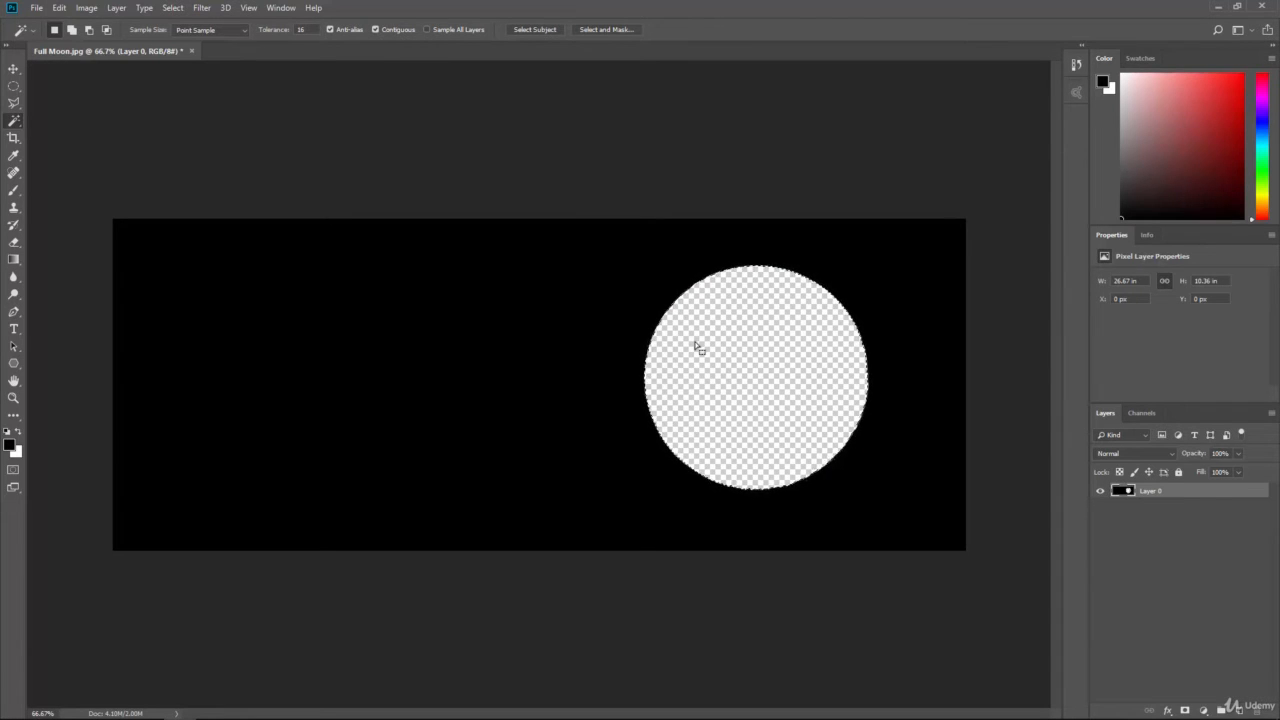
pyautogui.hotkey('ctrl', 'z')
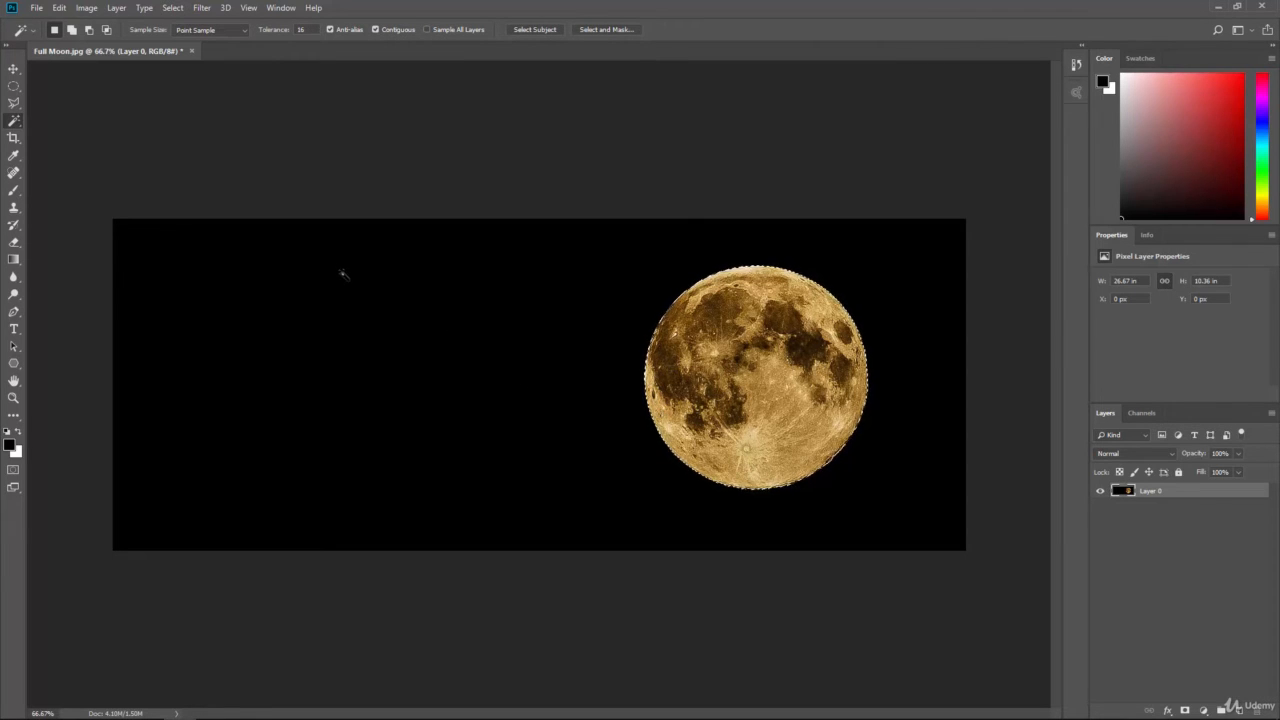
# Step: Start a Photo Filter adjustment on the selected moon and preview Cooling Filter (80) at 94% density
pyautogui.click(86, 7)
pyautogui.moveTo(108, 43)
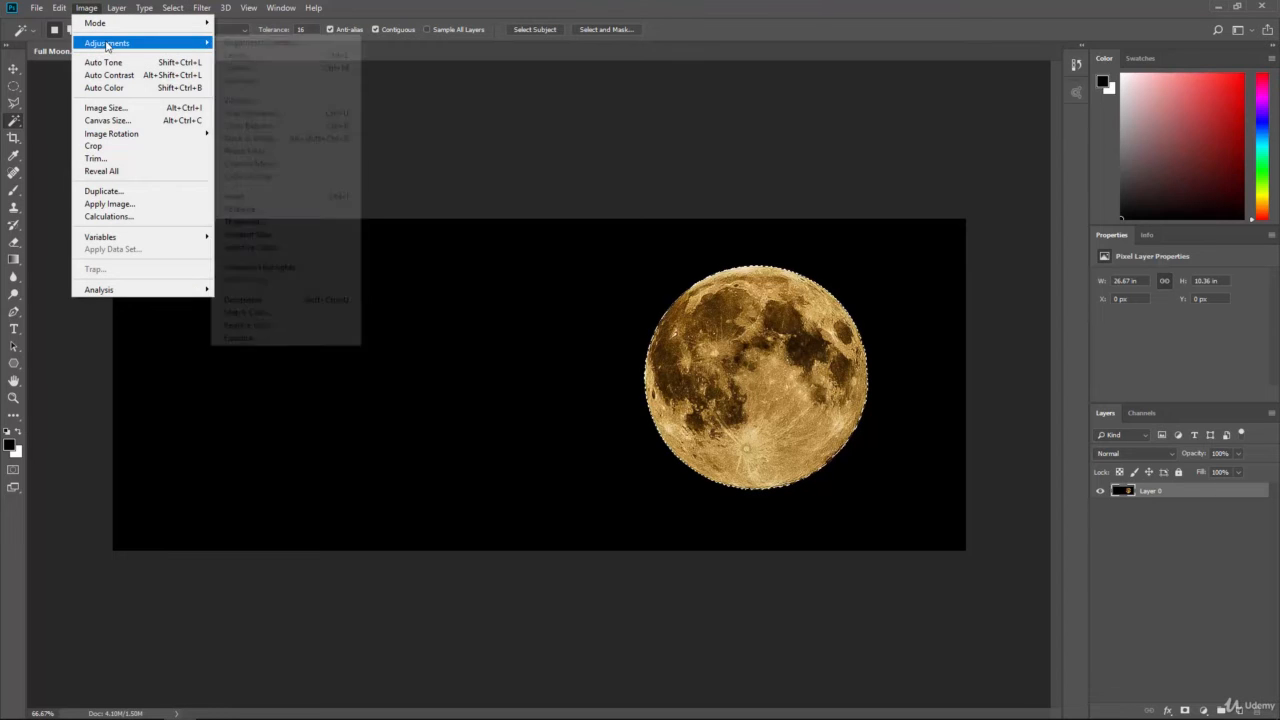
pyautogui.click(304, 152)
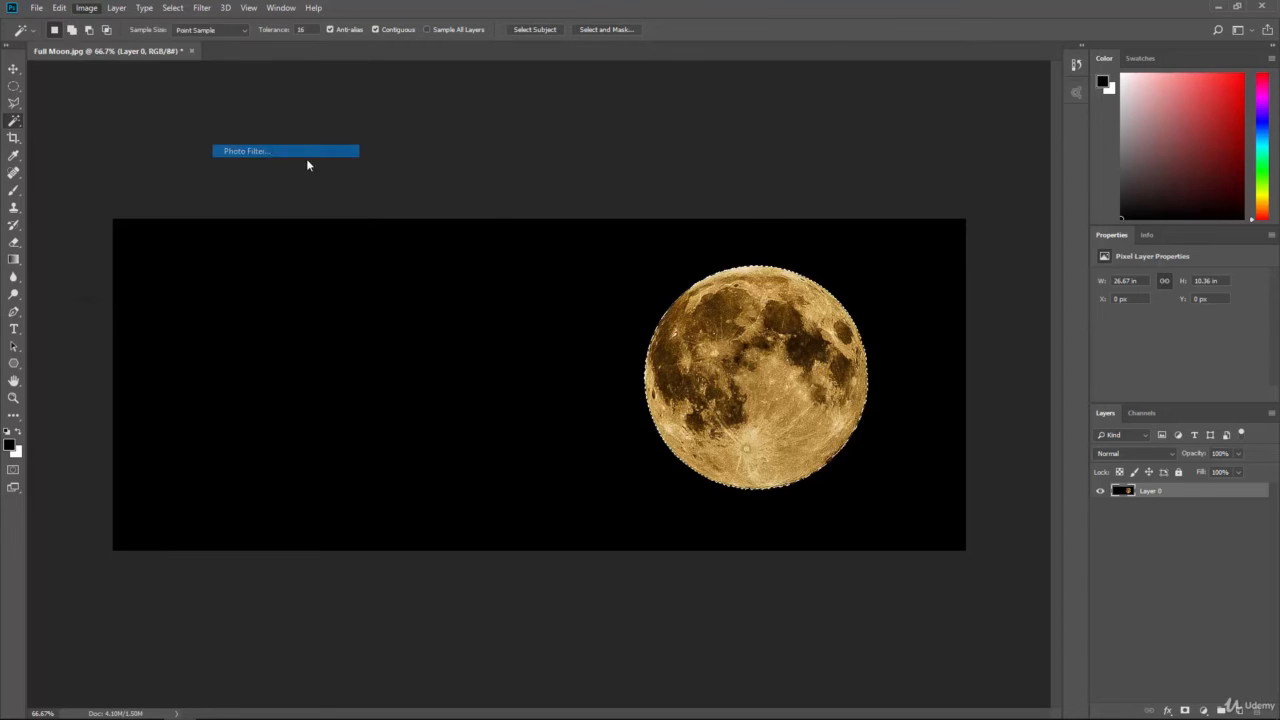
pyautogui.moveTo(600, 183); pyautogui.dragTo(448, 176)
pyautogui.click(501, 204)
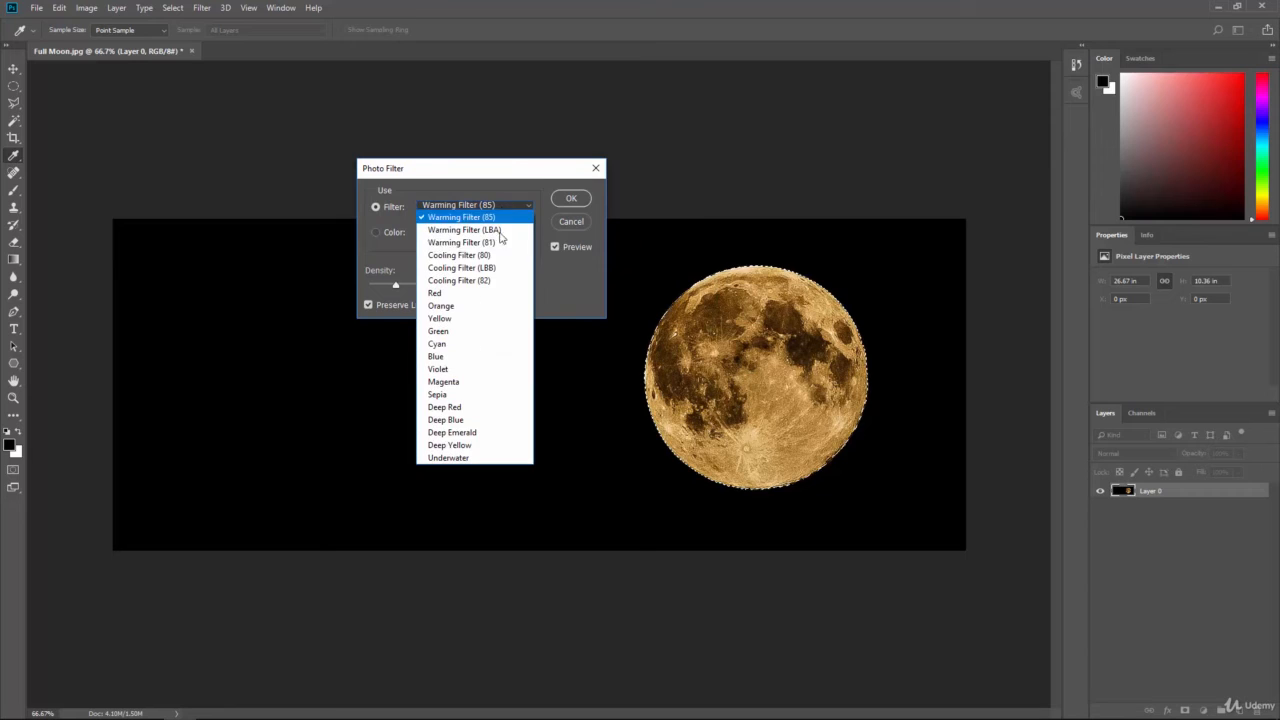
pyautogui.click(475, 268)
pyautogui.click(475, 204)
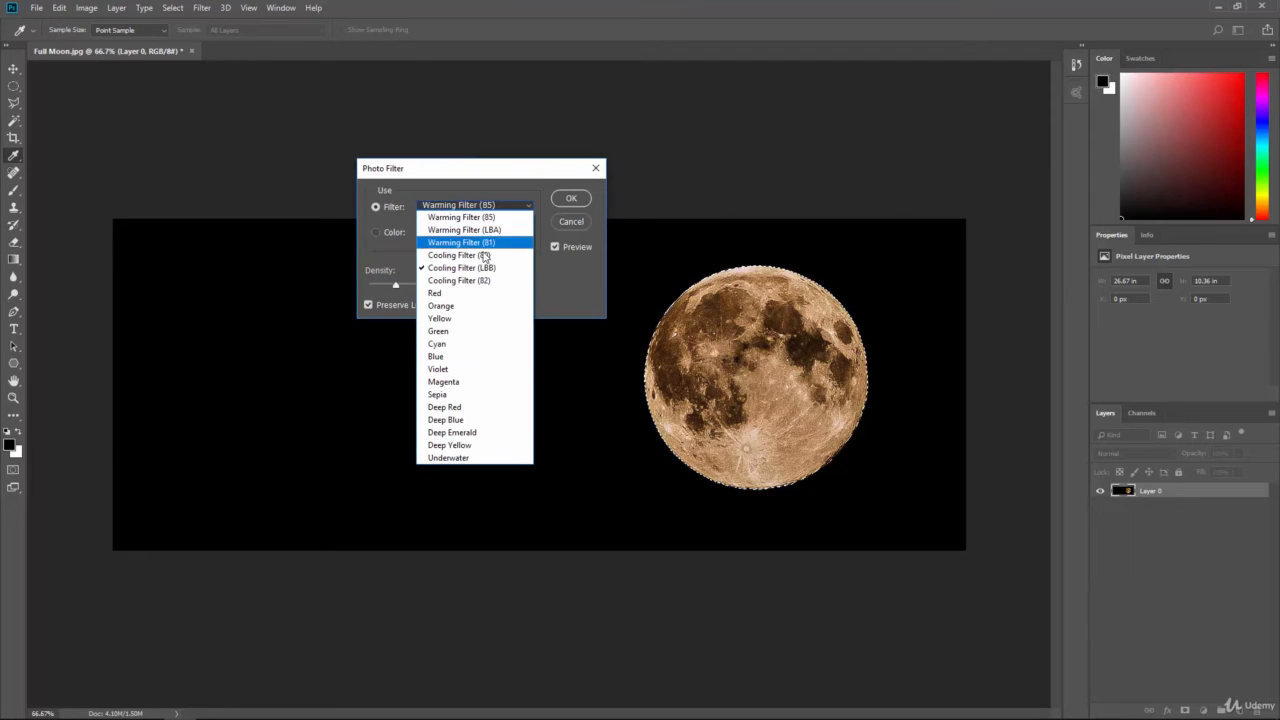
pyautogui.click(480, 260)
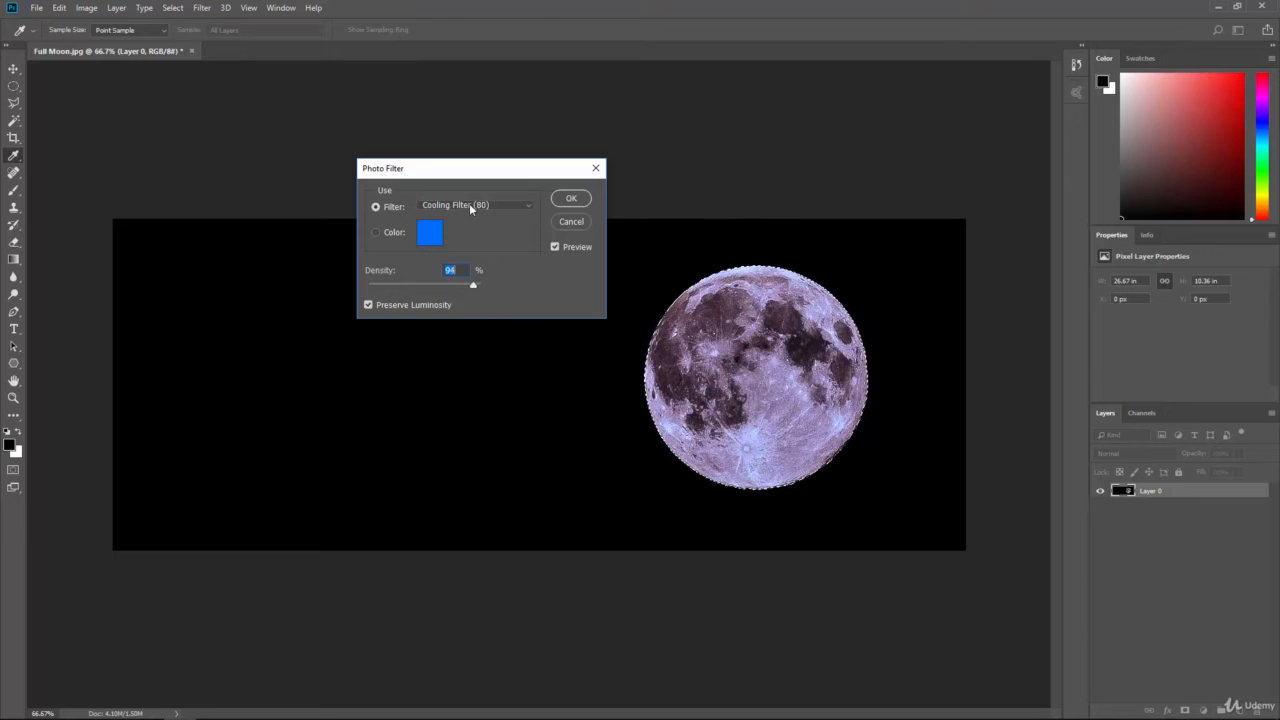
# Step: Try Cooling Filter (LBB) and Cooling Filter (82) on the moon, with the density lowered to 76%
pyautogui.click(469, 204)
pyautogui.click(469, 268)
pyautogui.click(469, 205)
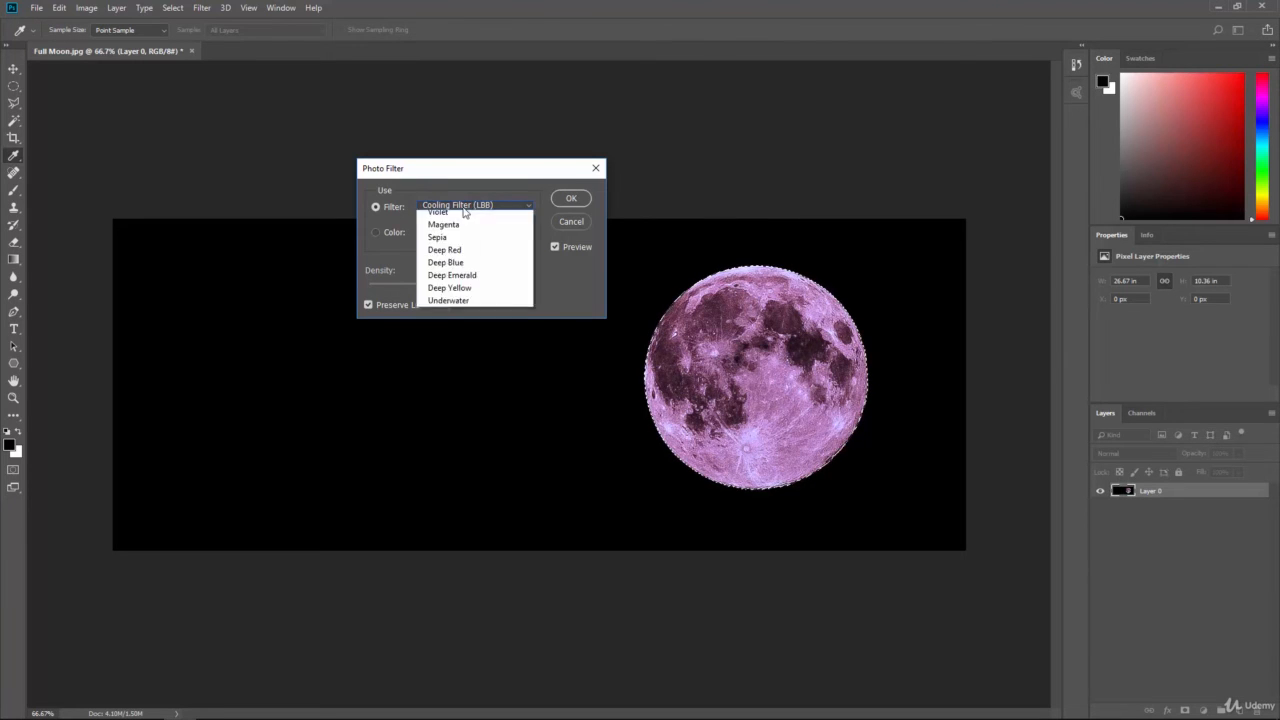
pyautogui.click(462, 280)
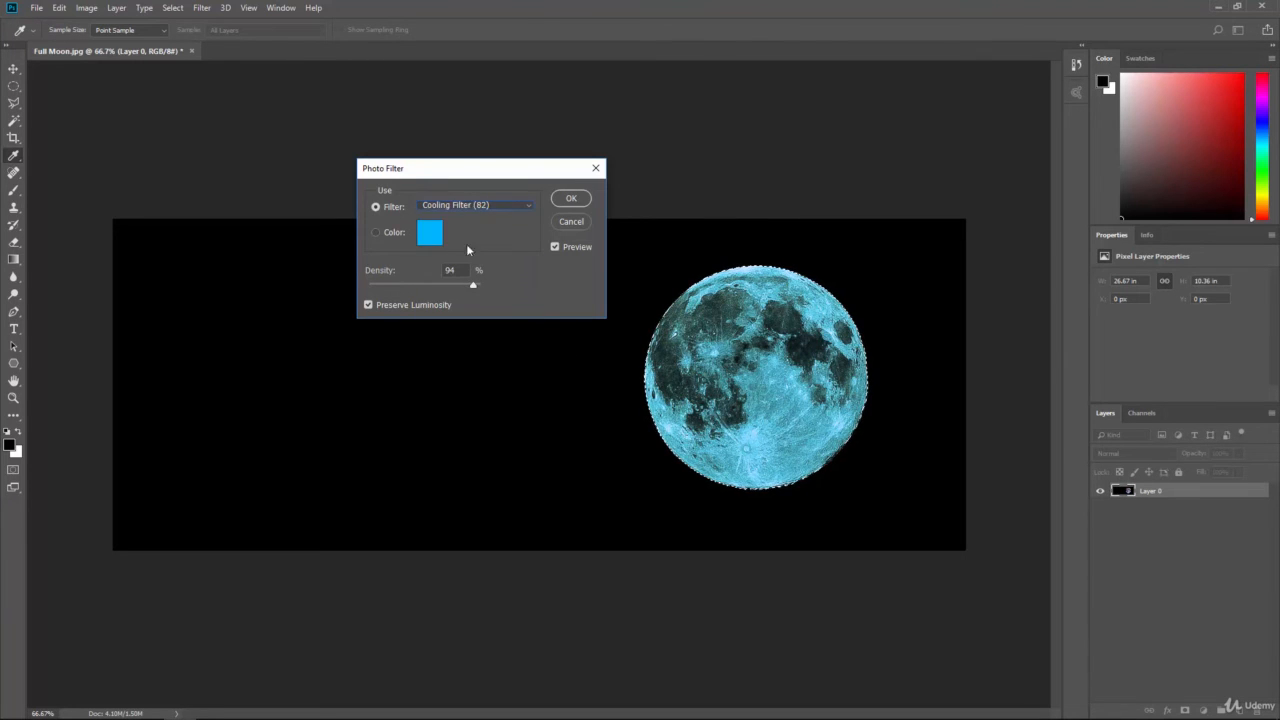
pyautogui.moveTo(447, 289); pyautogui.dragTo(431, 288)
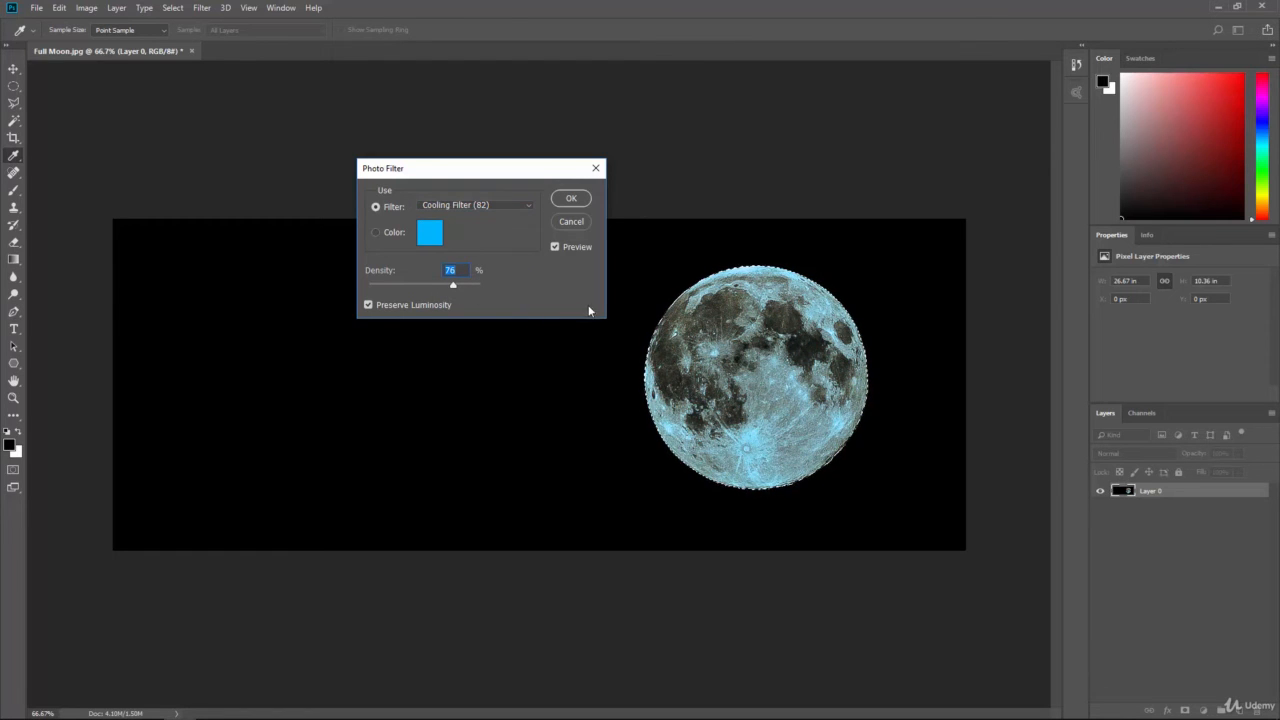
# Step: Apply Cooling Filter (80) to the moon at 94% density
pyautogui.click(516, 207)
pyautogui.click(492, 261)
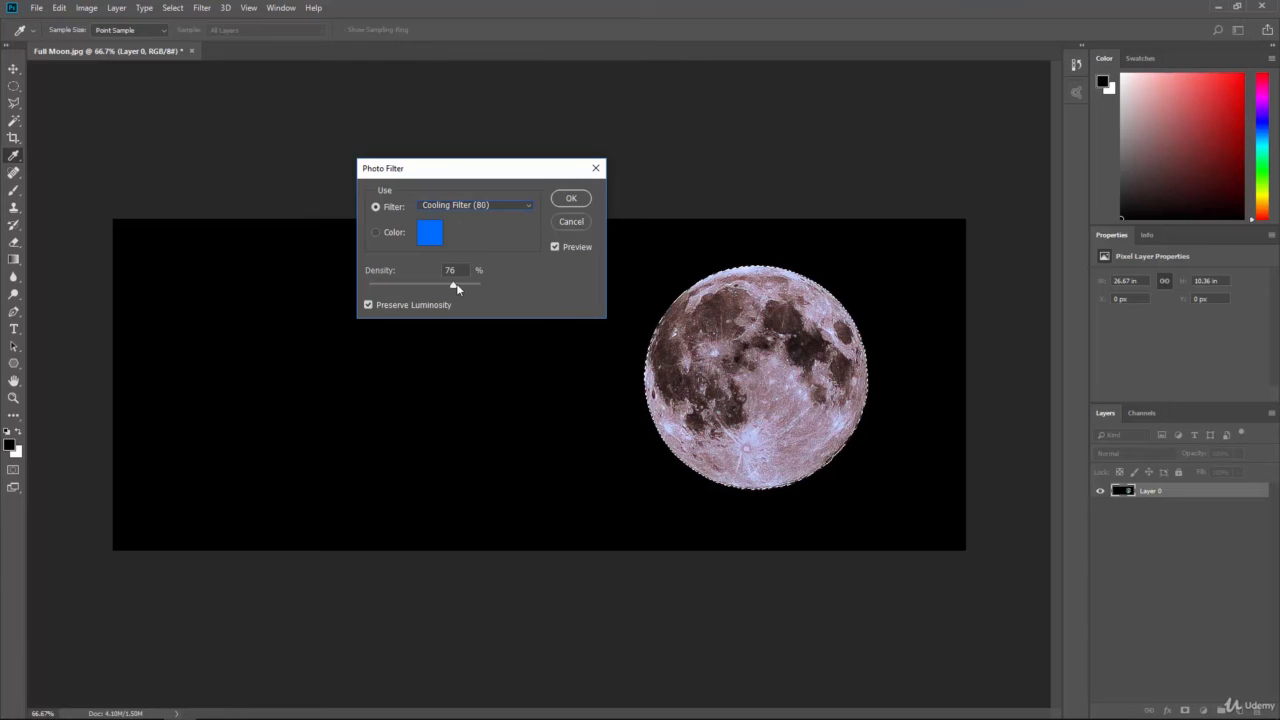
pyautogui.moveTo(467, 286); pyautogui.dragTo(474, 286)
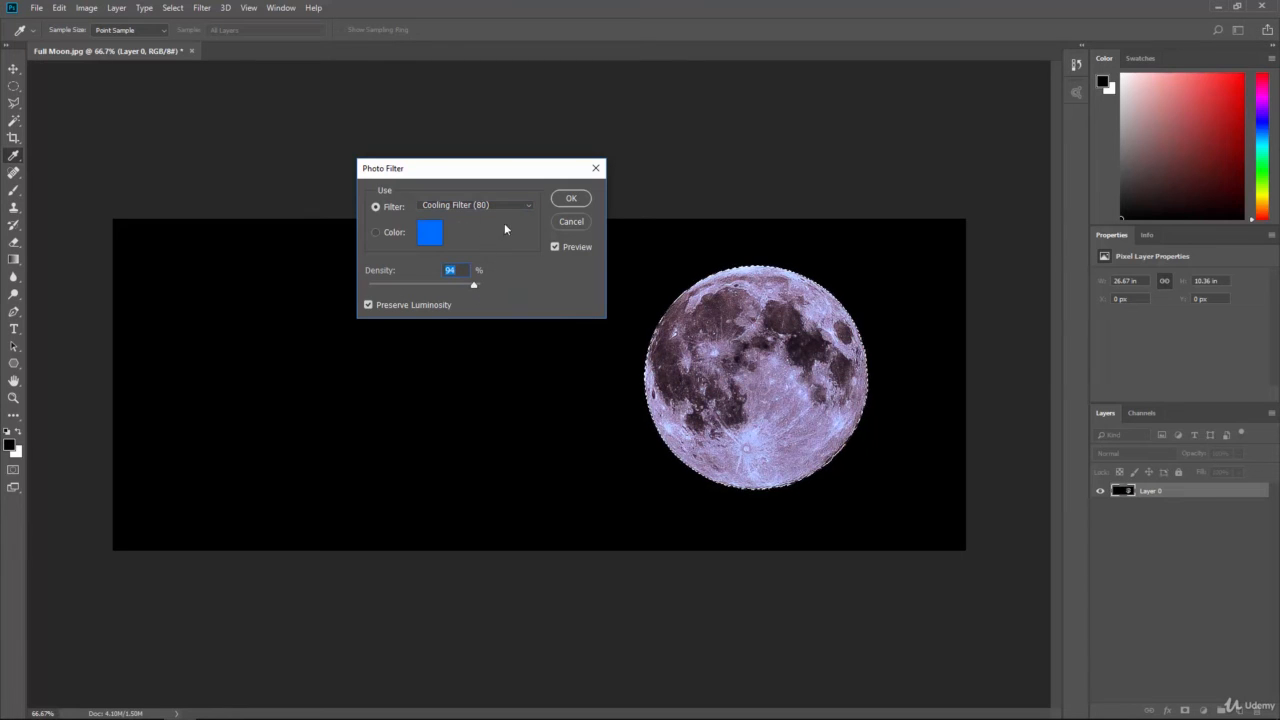
pyautogui.click(571, 198)
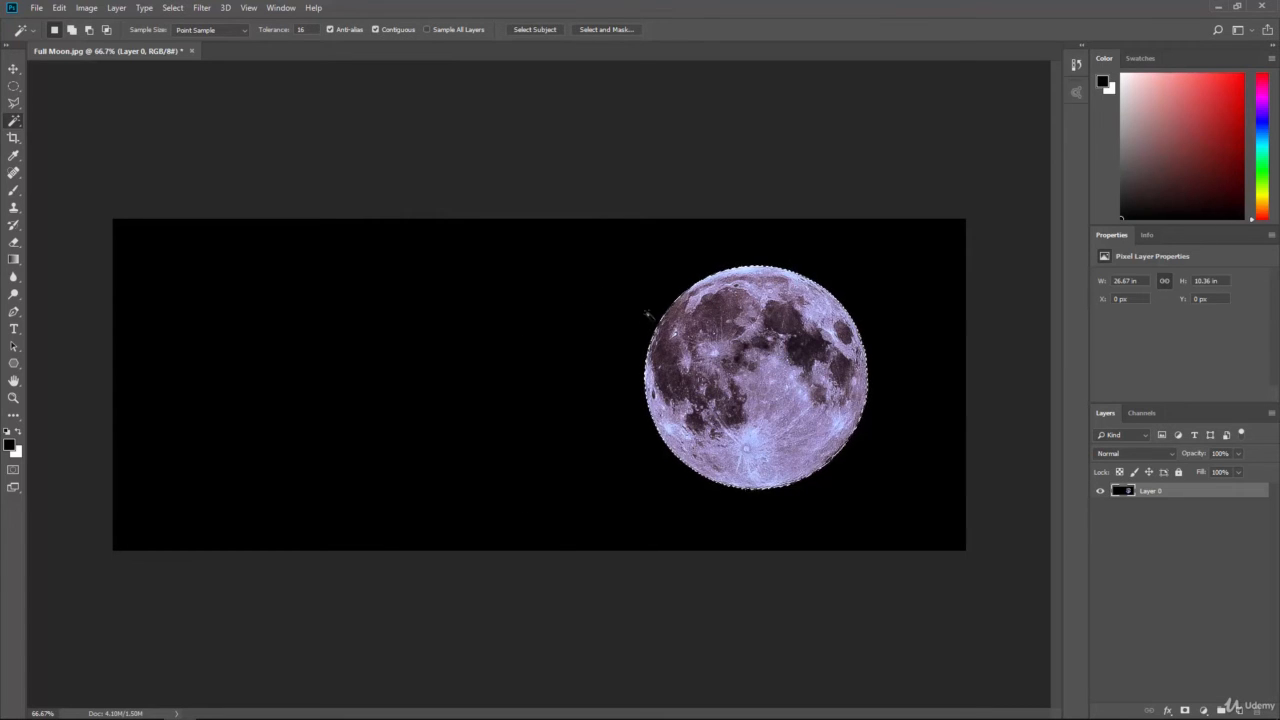
# Step: Invert the selection to the background, fill it with dark blue #120966 in Normal mode at 100% opacity, and deselect
pyautogui.click(172, 7)
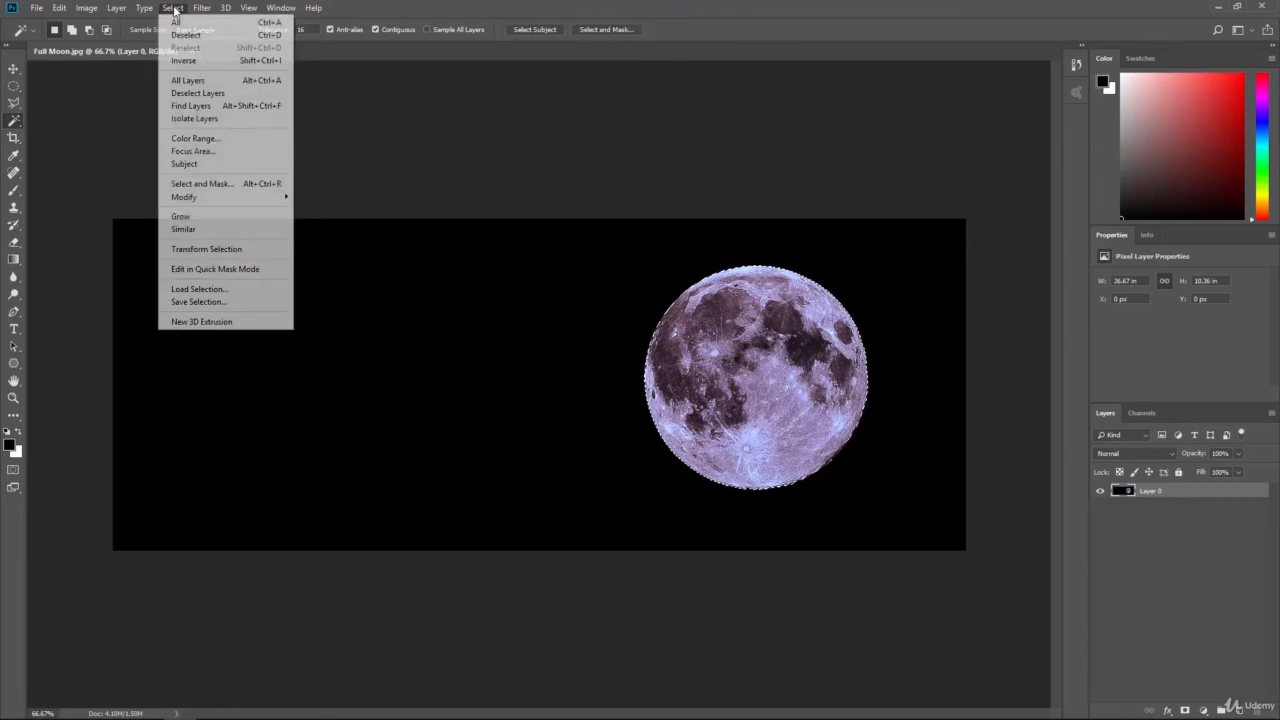
pyautogui.click(186, 60)
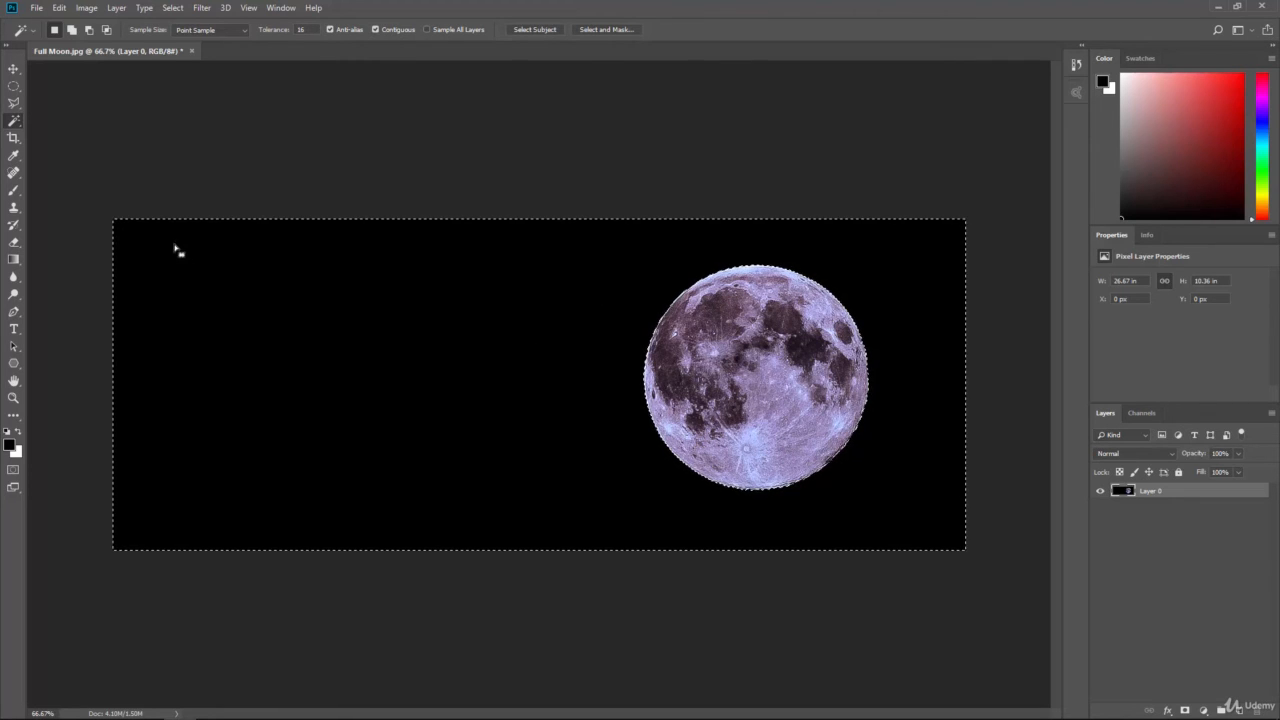
pyautogui.click(55, 9)
pyautogui.click(68, 216)
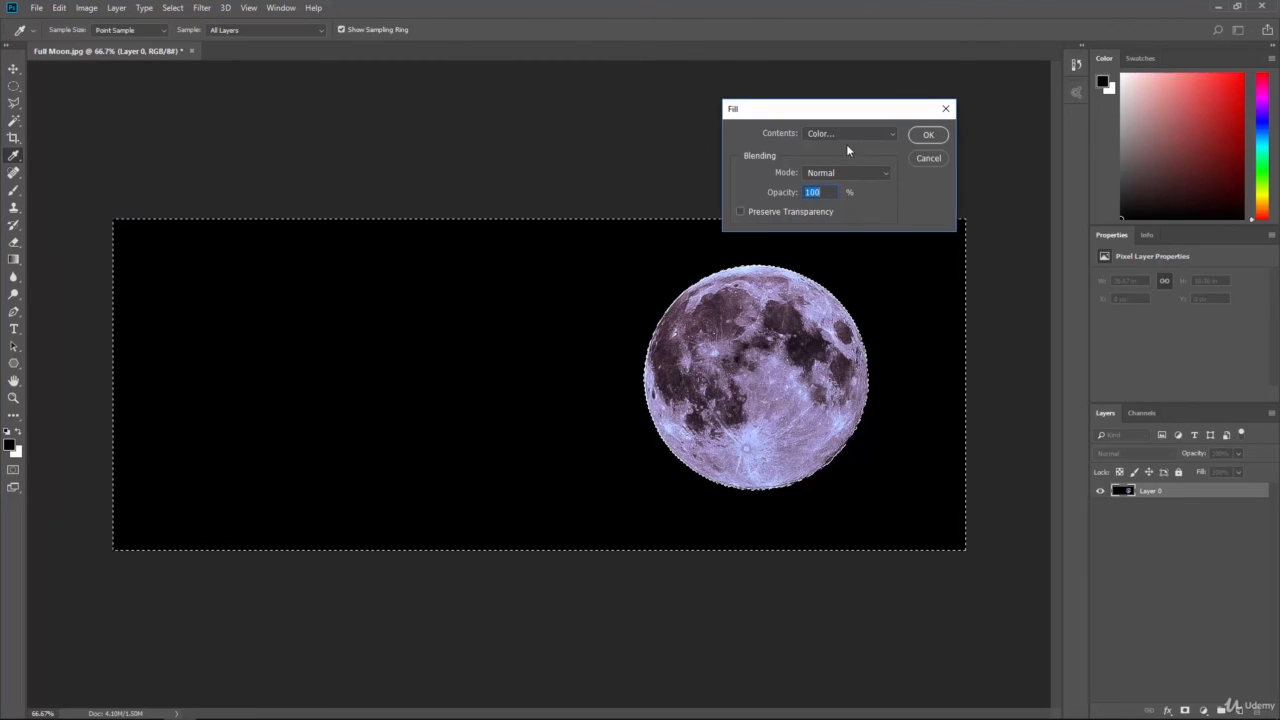
pyautogui.click(846, 135)
pyautogui.click(873, 171)
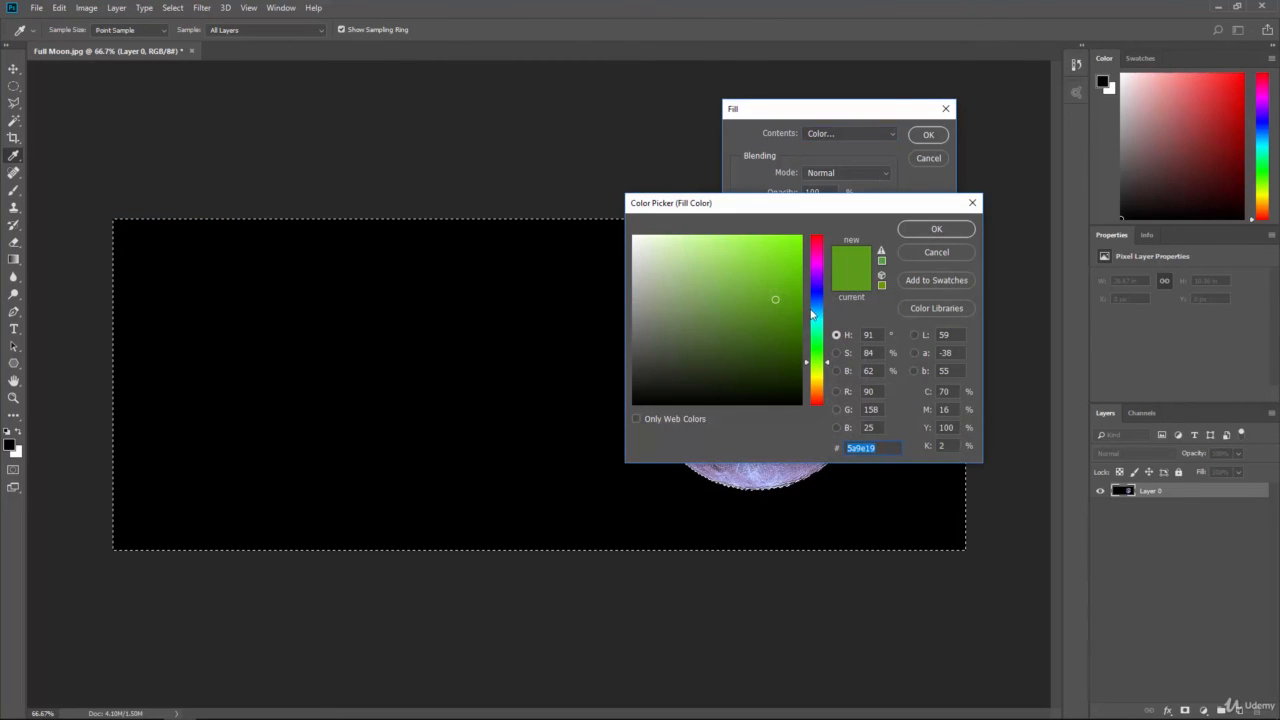
pyautogui.moveTo(820, 338); pyautogui.dragTo(814, 293)
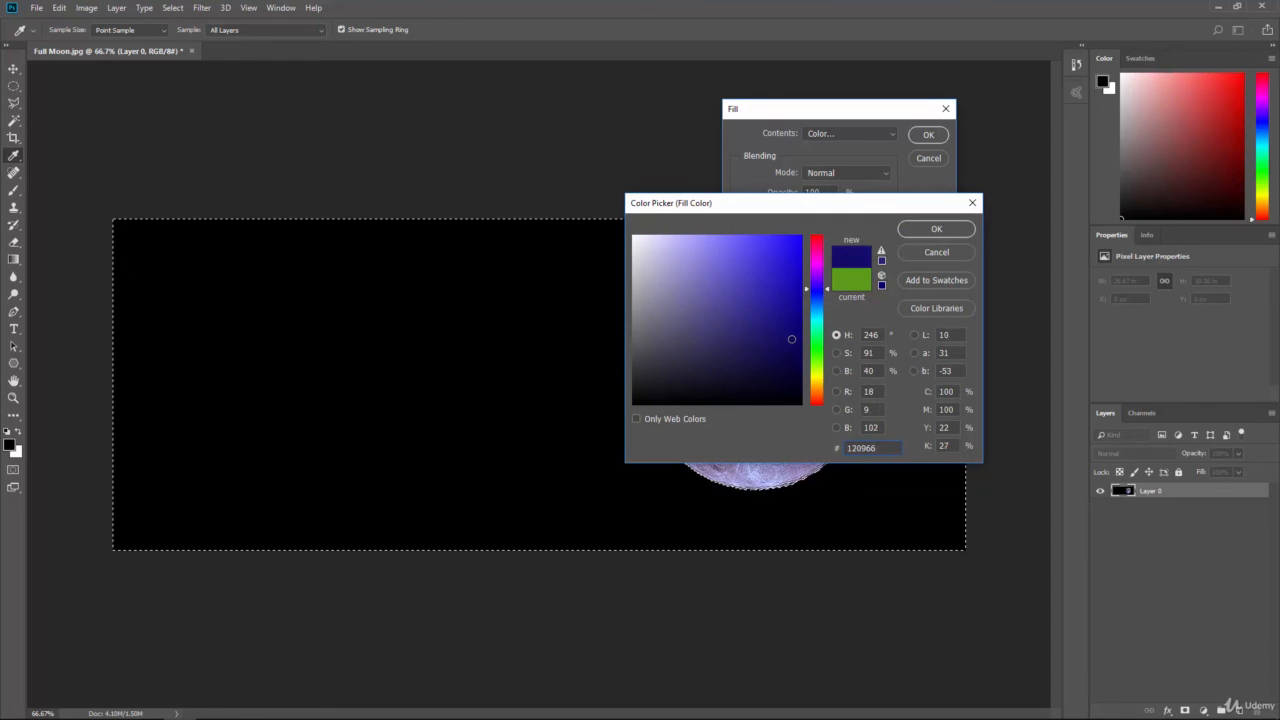
pyautogui.click(936, 229)
pyautogui.click(920, 133)
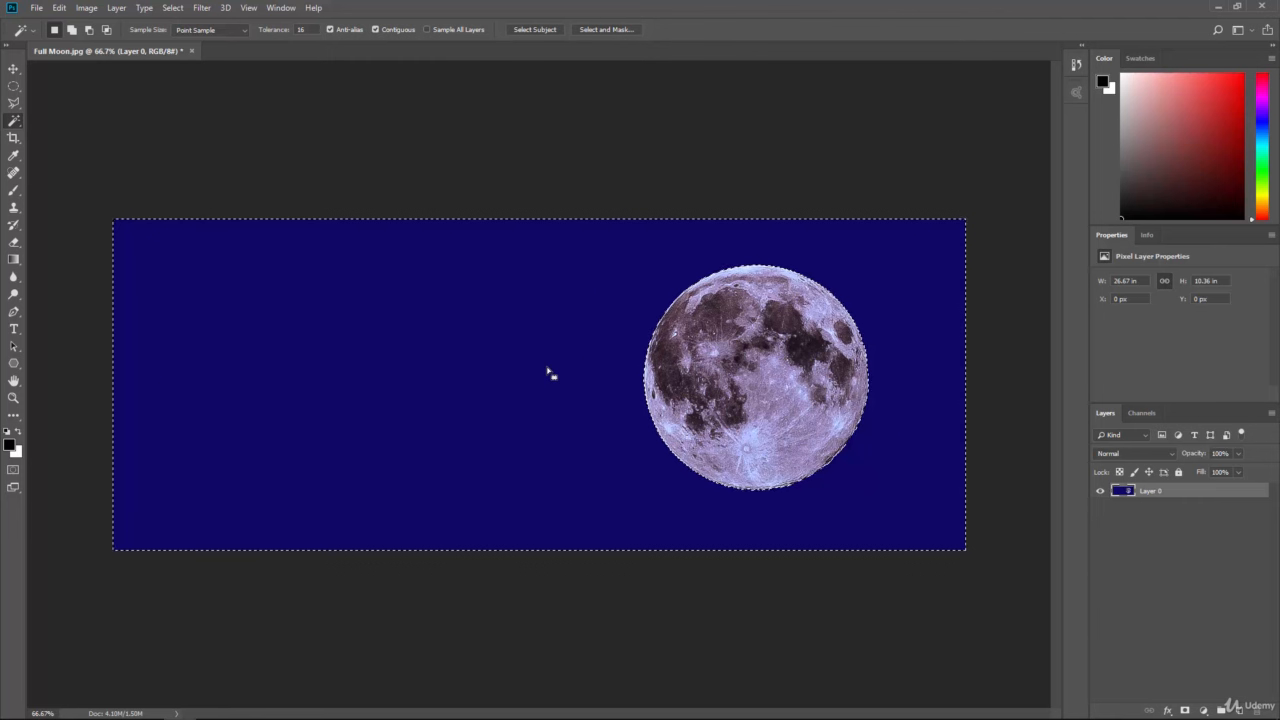
pyautogui.hotkey('ctrl', 'd')
# Step: Outline an irregular freehand Lasso selection in the blue area left of the moon, and test deleting its contents before undoing
pyautogui.click(16, 90)
pyautogui.click(15, 105)
pyautogui.click(33, 105)
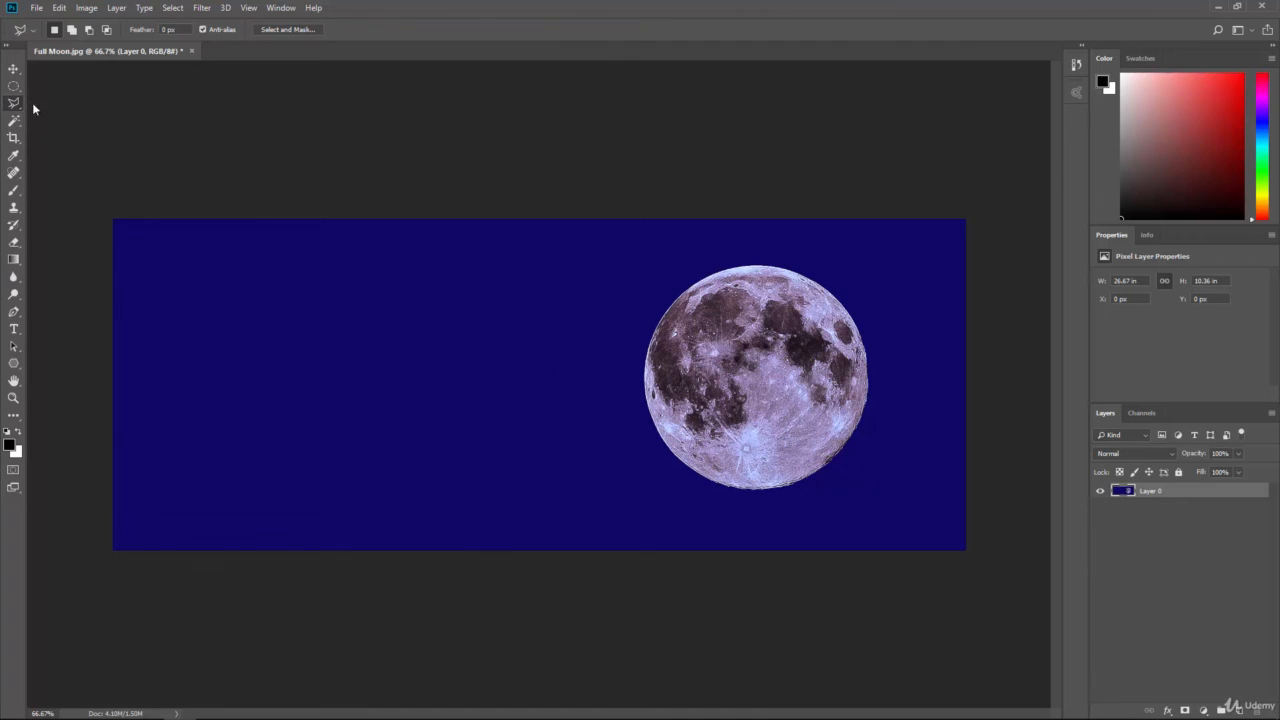
pyautogui.moveTo(280, 357)
pyautogui.mouseDown()
pyautogui.moveTo(504, 417)
pyautogui.moveTo(343, 487)
pyautogui.moveTo(263, 447)
pyautogui.moveTo(296, 378)
pyautogui.moveTo(279, 356)
pyautogui.moveTo(271, 399)
pyautogui.mouseUp()
pyautogui.press('Delete')
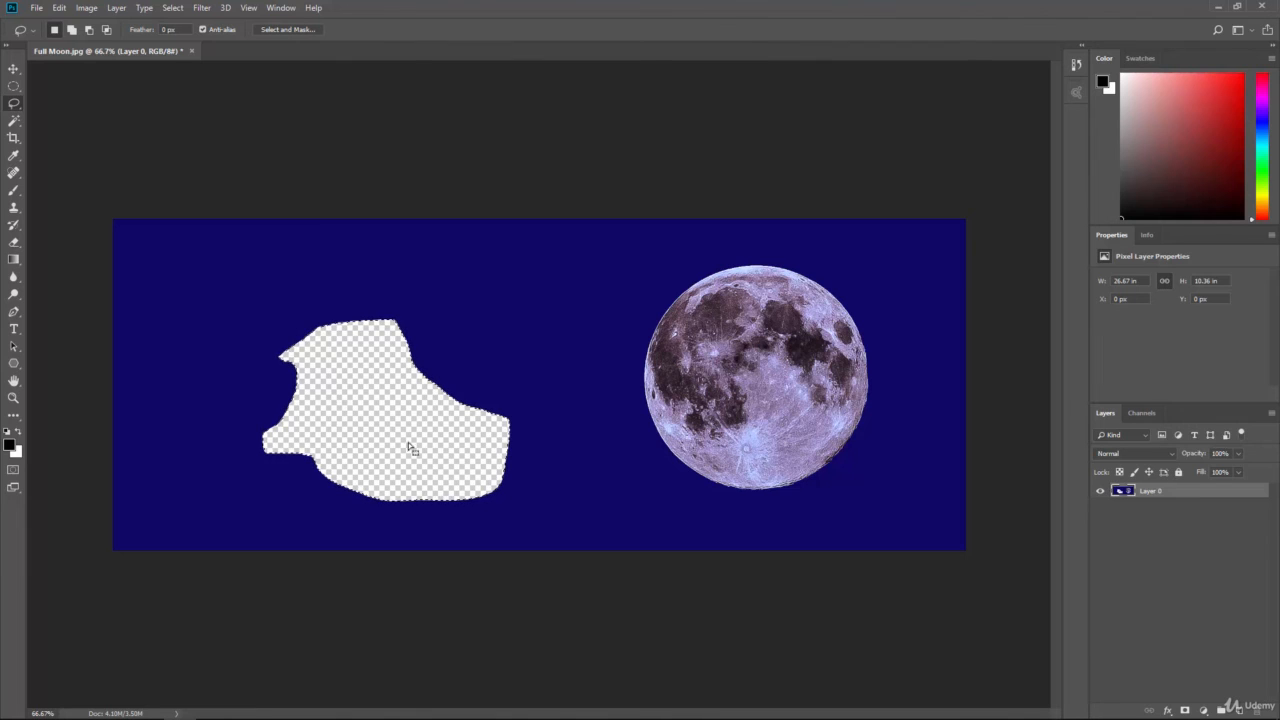
pyautogui.hotkey('ctrl', 'z')
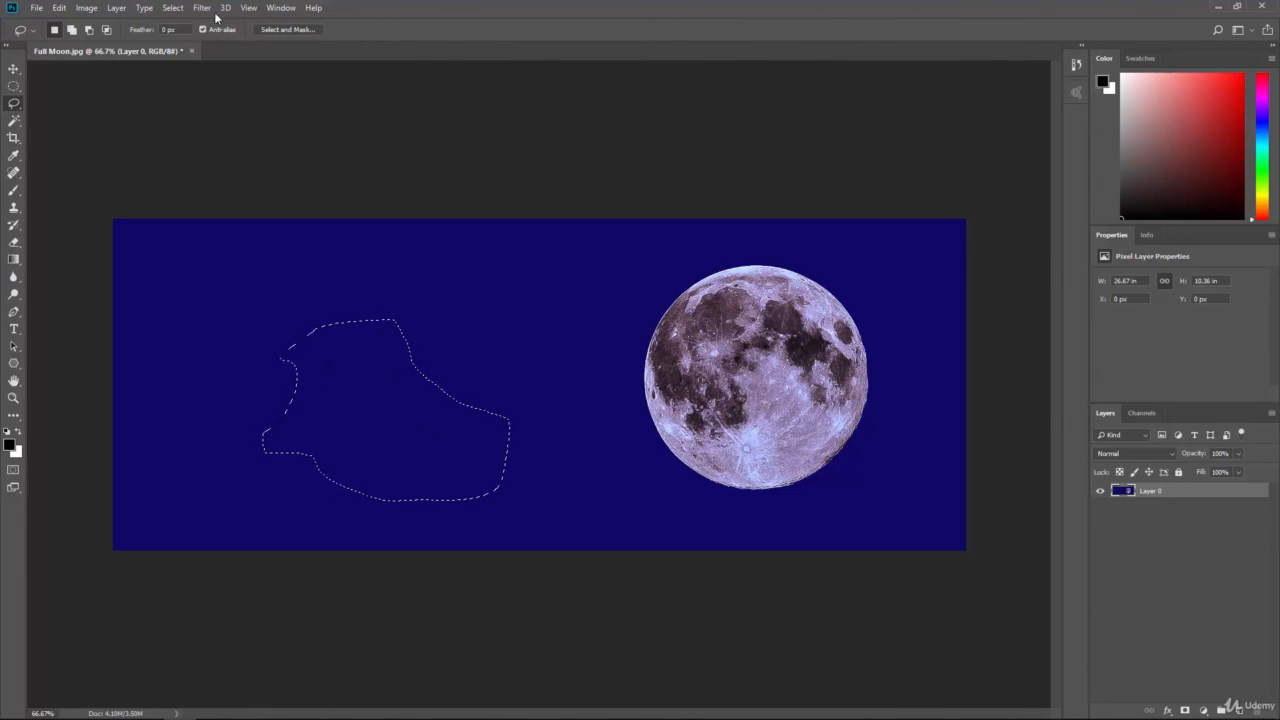
# Step: Invert the freehand selection, and test deleting everything outside the irregular shape before undoing the deletion
pyautogui.click(172, 7)
pyautogui.click(180, 61)
pyautogui.press('Delete')
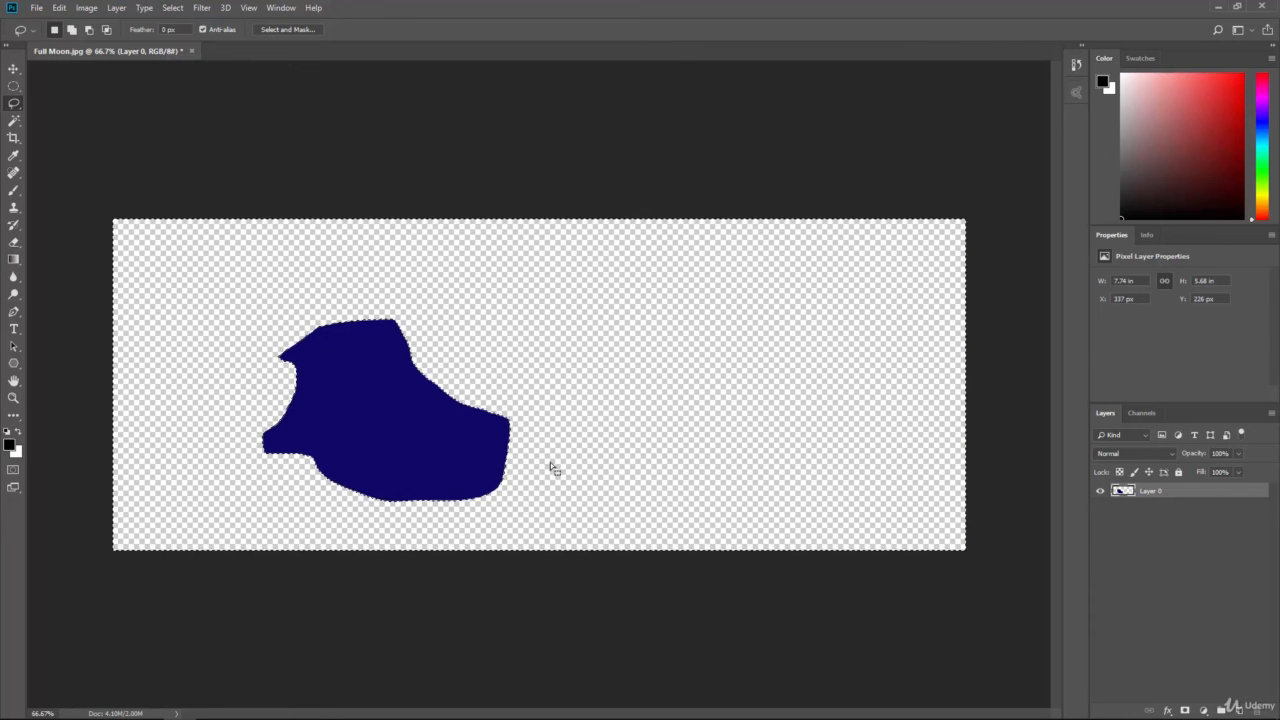
pyautogui.hotkey('ctrl', 'z')
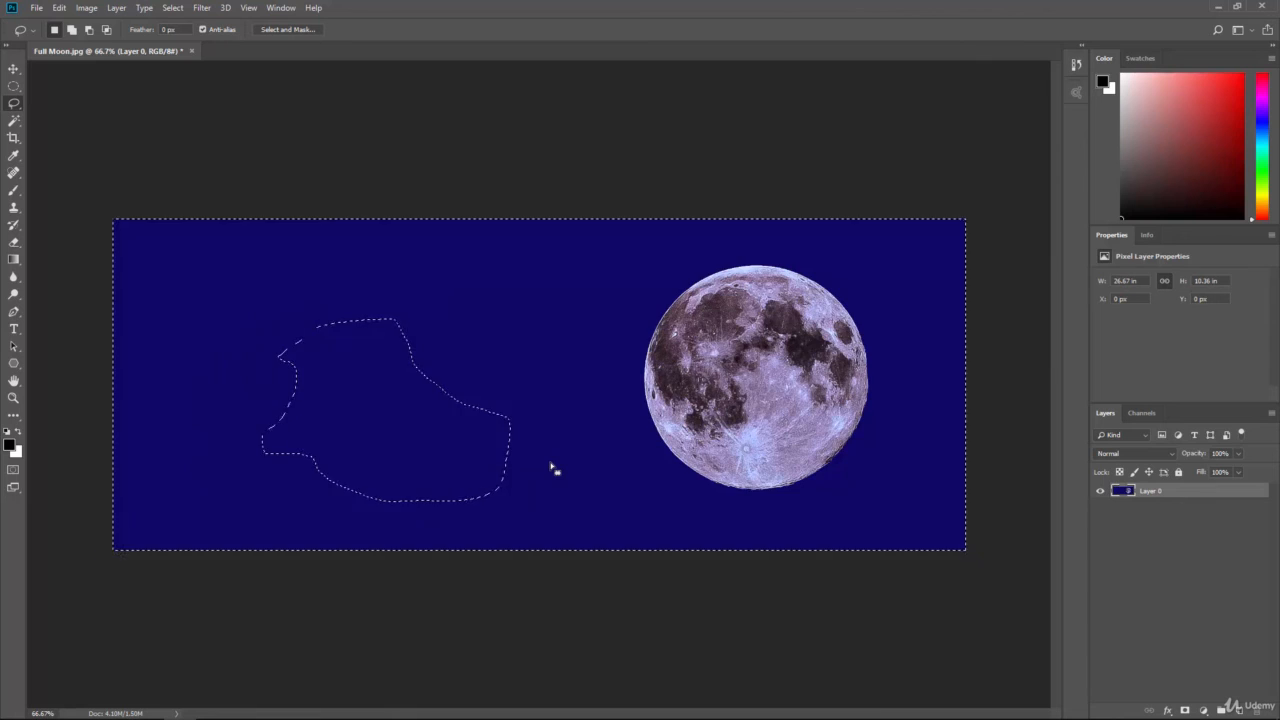